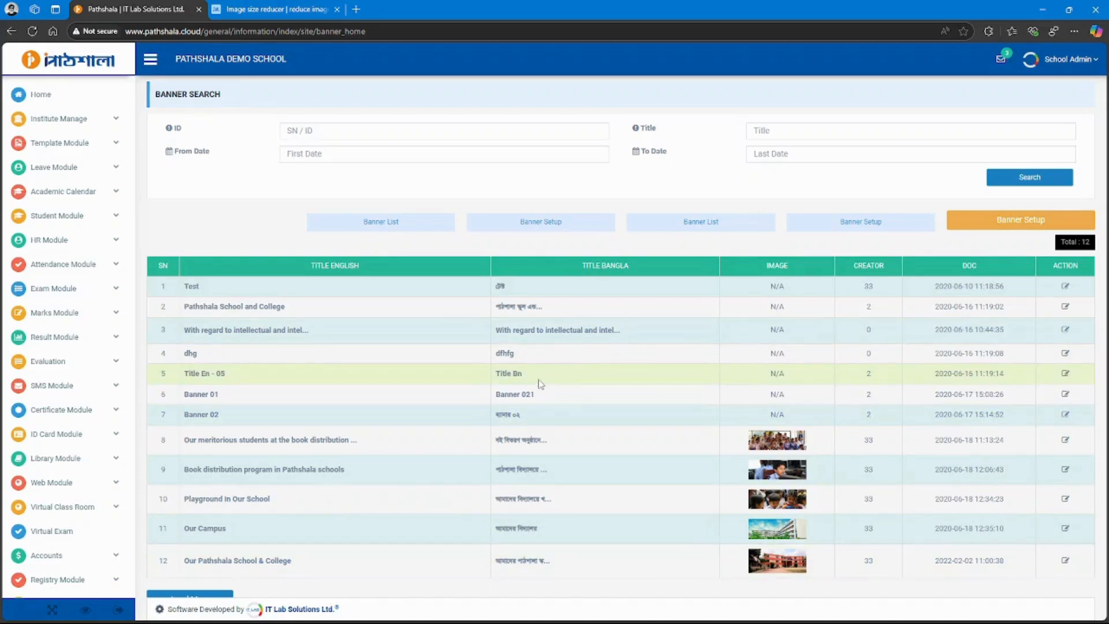
Step: Start a new banner setup and enter "Banner Title" as both the English and the Bangla title
left_click(1020, 224)
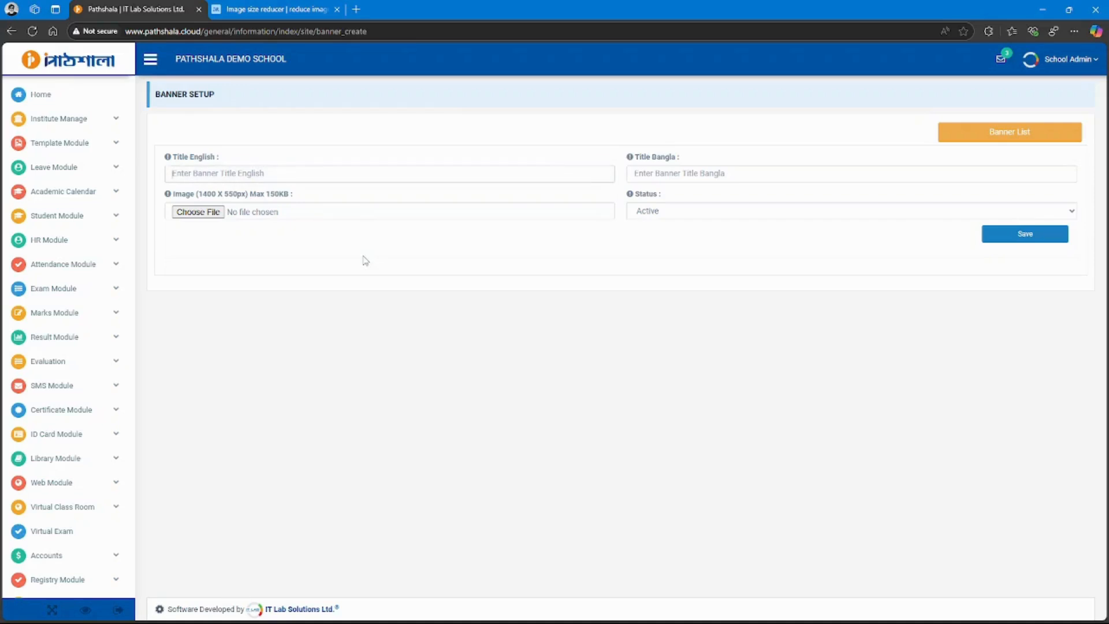
type("Banner Title")
left_click_drag(216, 174, 138, 175)
key("ctrl+c")
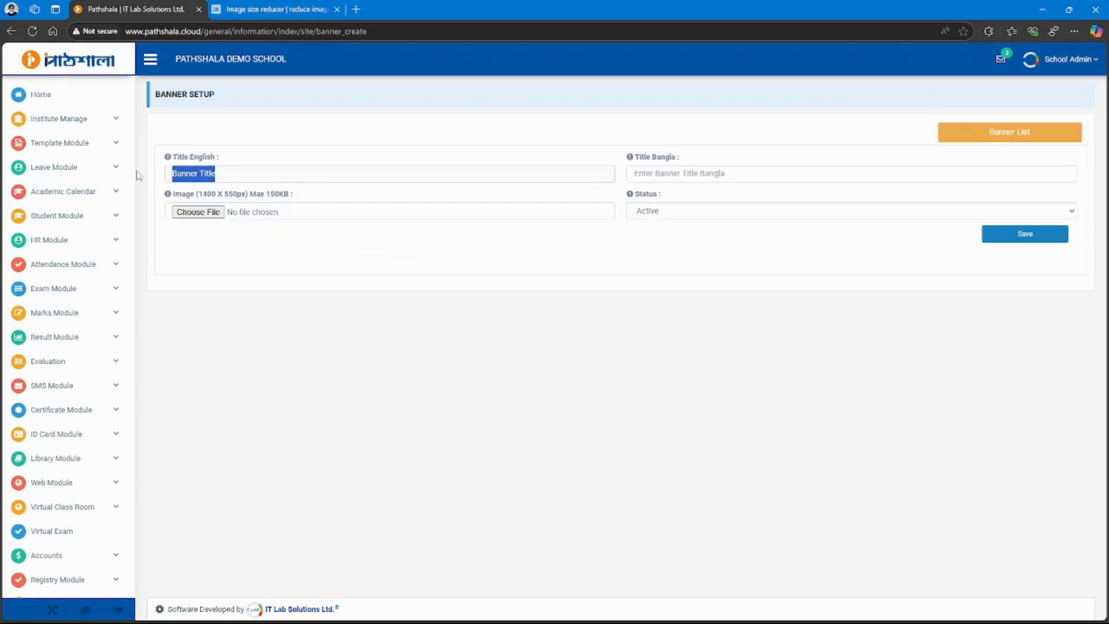
left_click(702, 174)
key("ctrl+v")
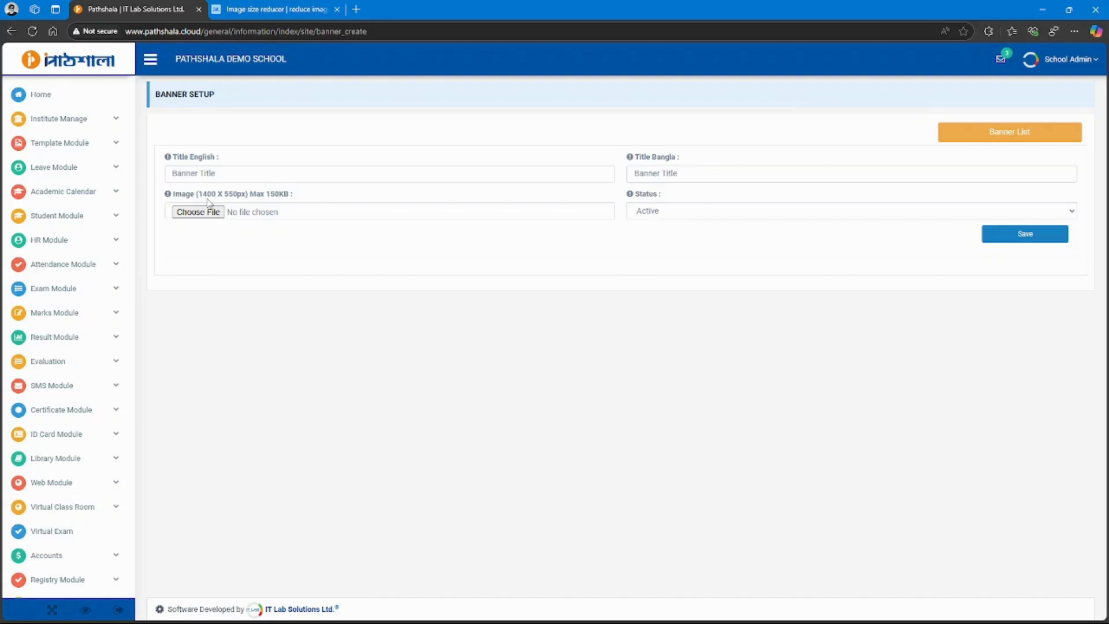
Step: Switch to the imResizer page and upload Banner 2.jpg from the habiganj folder
left_click(276, 9)
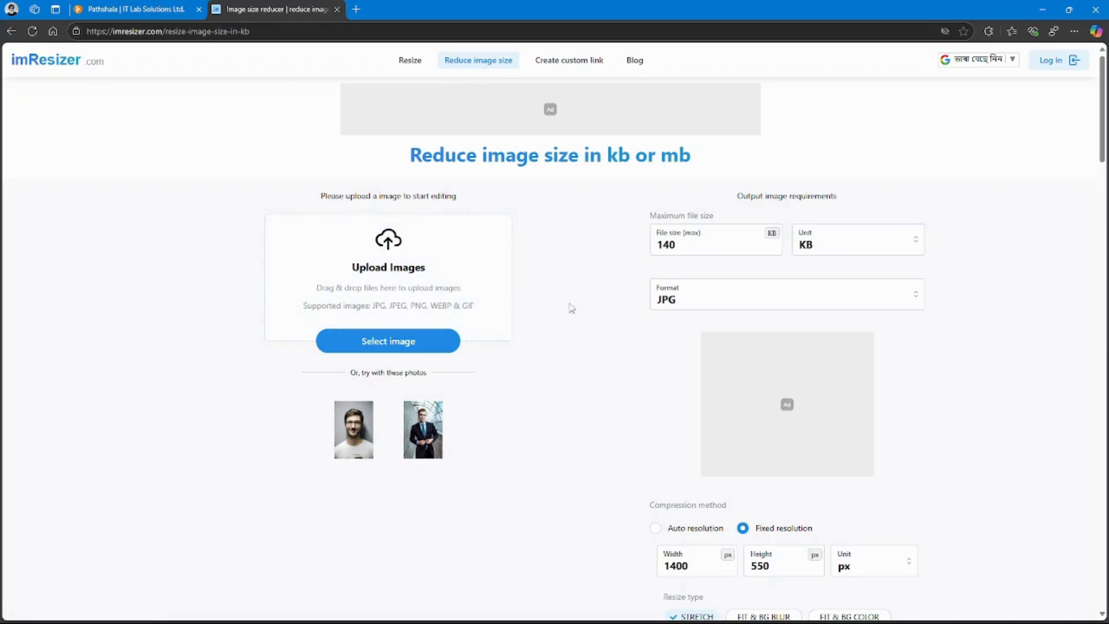
left_click(428, 343)
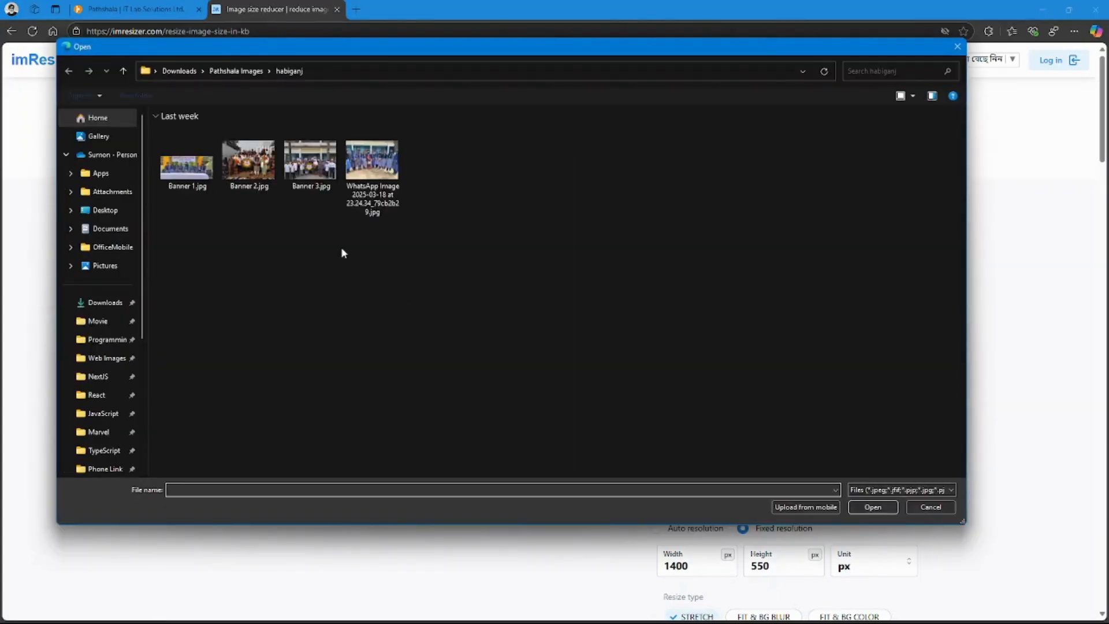
left_click(251, 163)
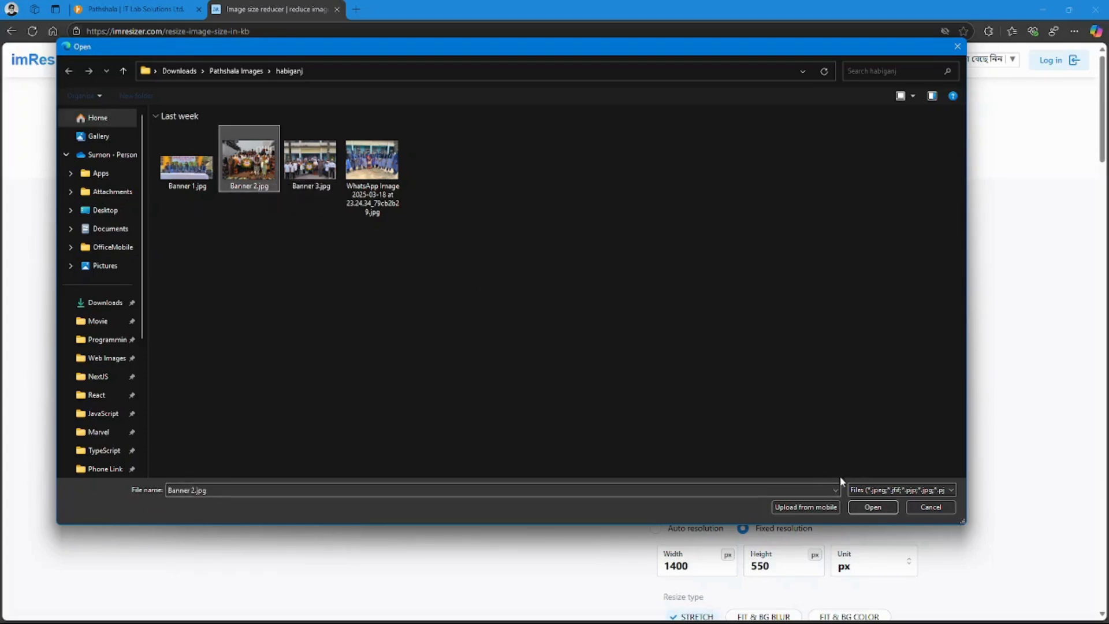
left_click(874, 507)
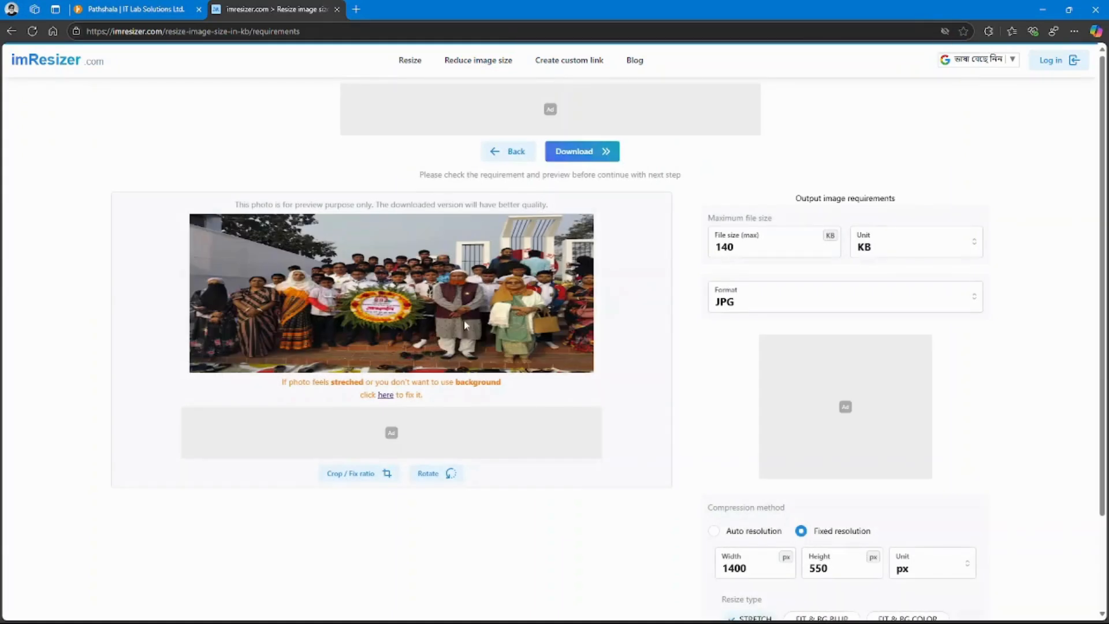
Step: Check the output requirements for the uploaded photo: maximum file size, format and fixed resolution
left_click(748, 246)
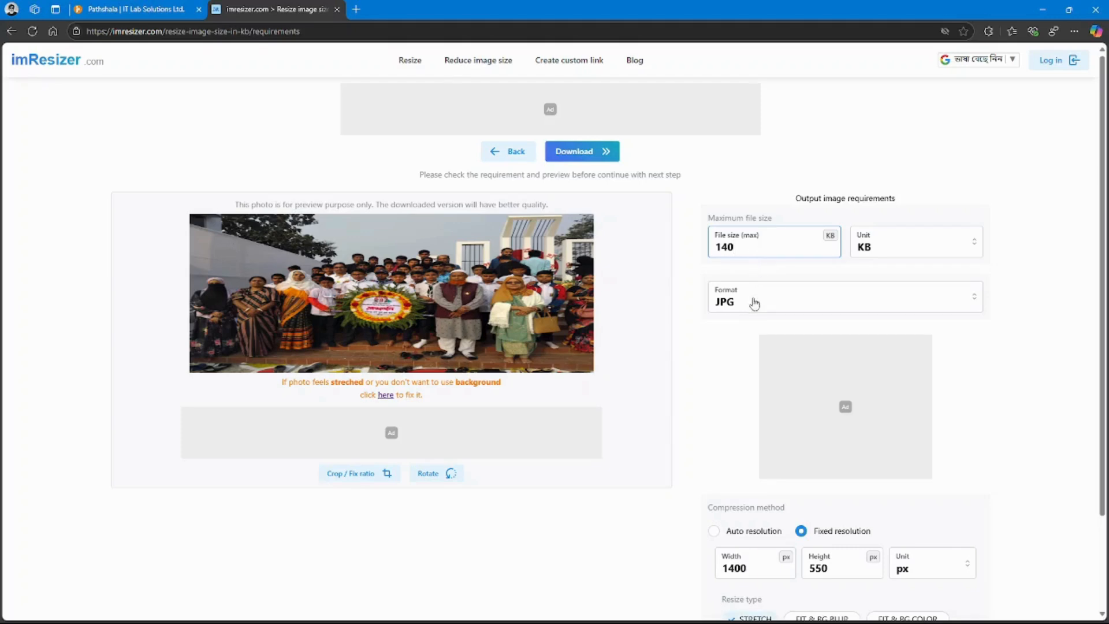
scroll(691, 339, "down", 2)
left_click(774, 192)
left_click(774, 193)
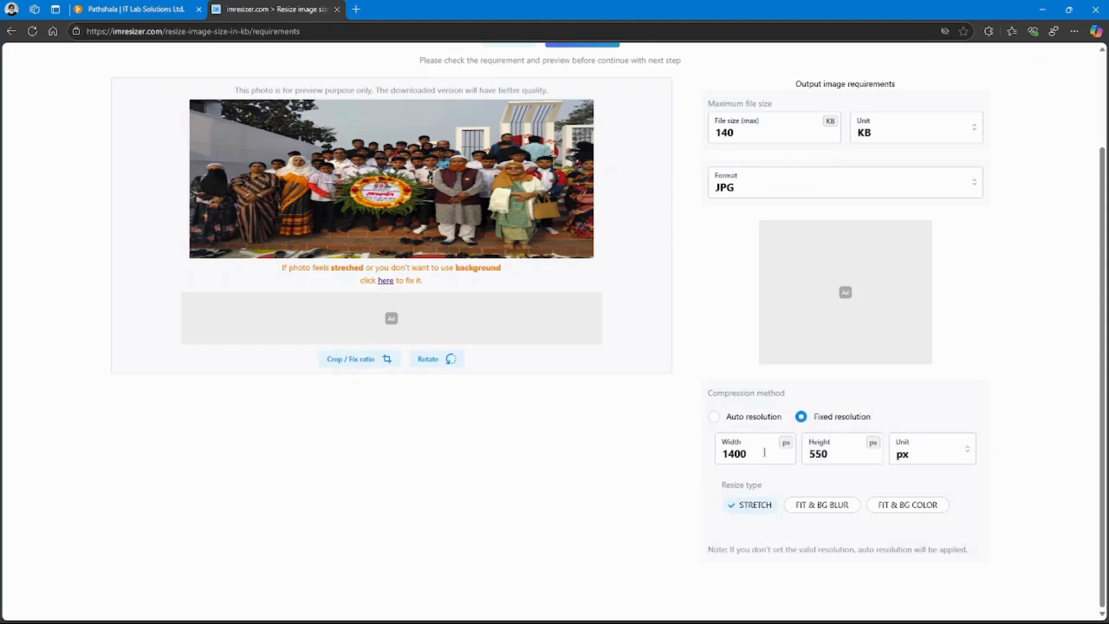
left_click(765, 453)
scroll(498, 194, "up", 1)
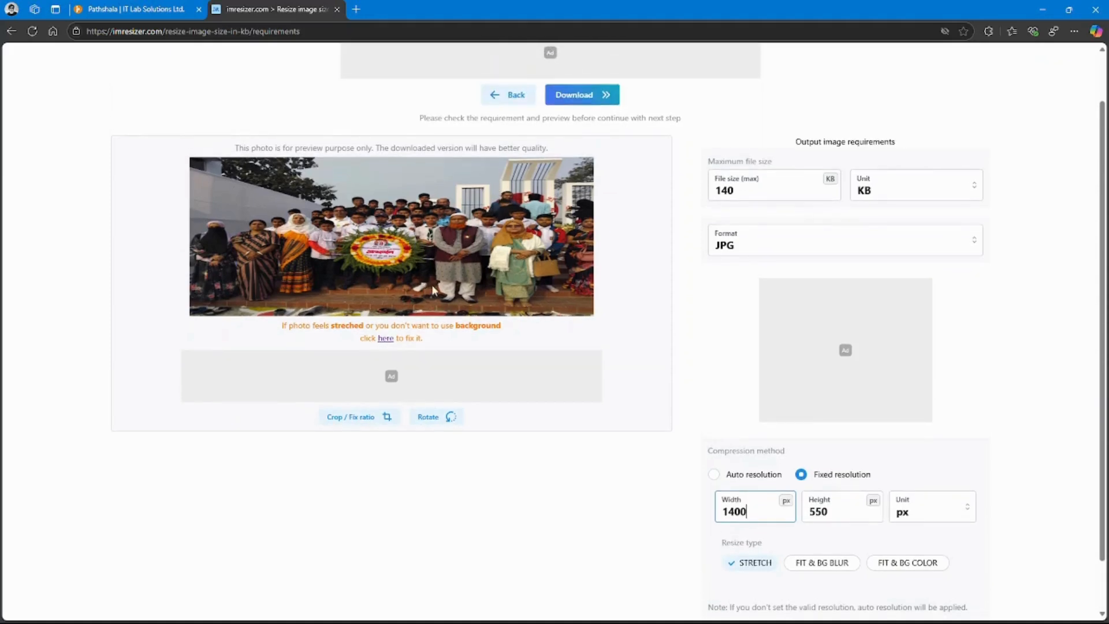
Step: Crop the stretched photo at the kept resize ratio, widening the crop frame across the full photo width, and apply the crop
left_click(389, 340)
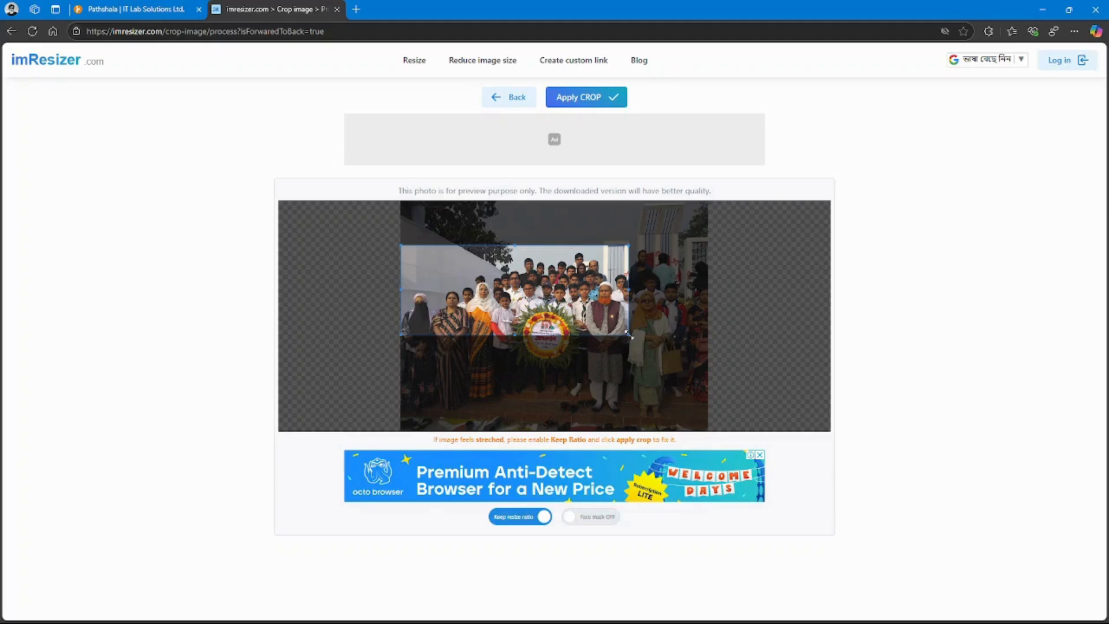
left_click_drag(628, 337, 711, 376)
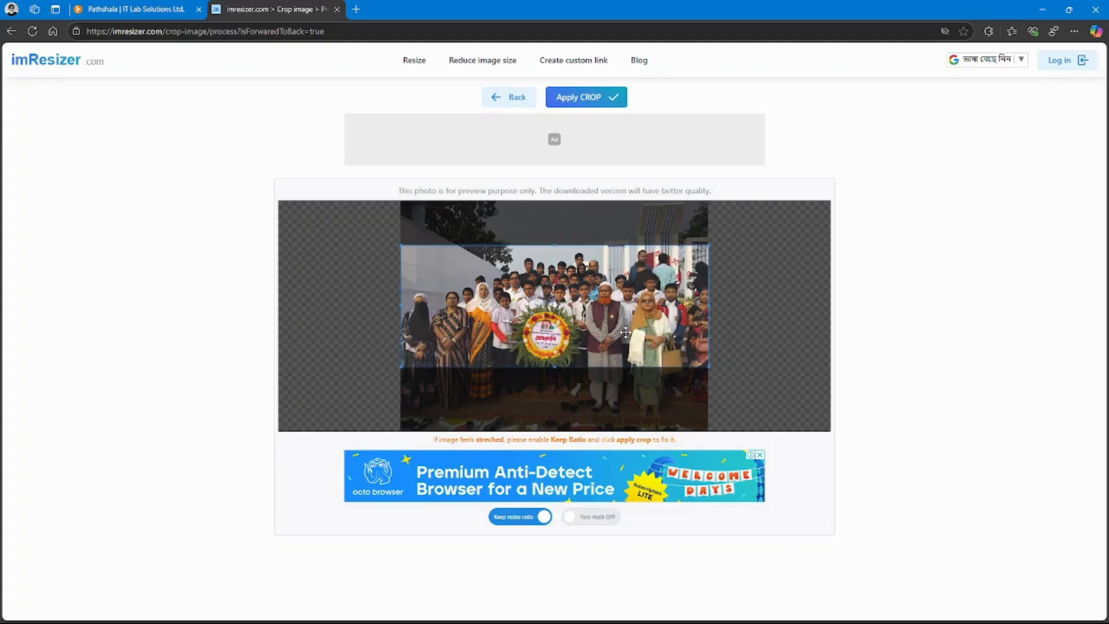
left_click_drag(601, 323, 601, 322)
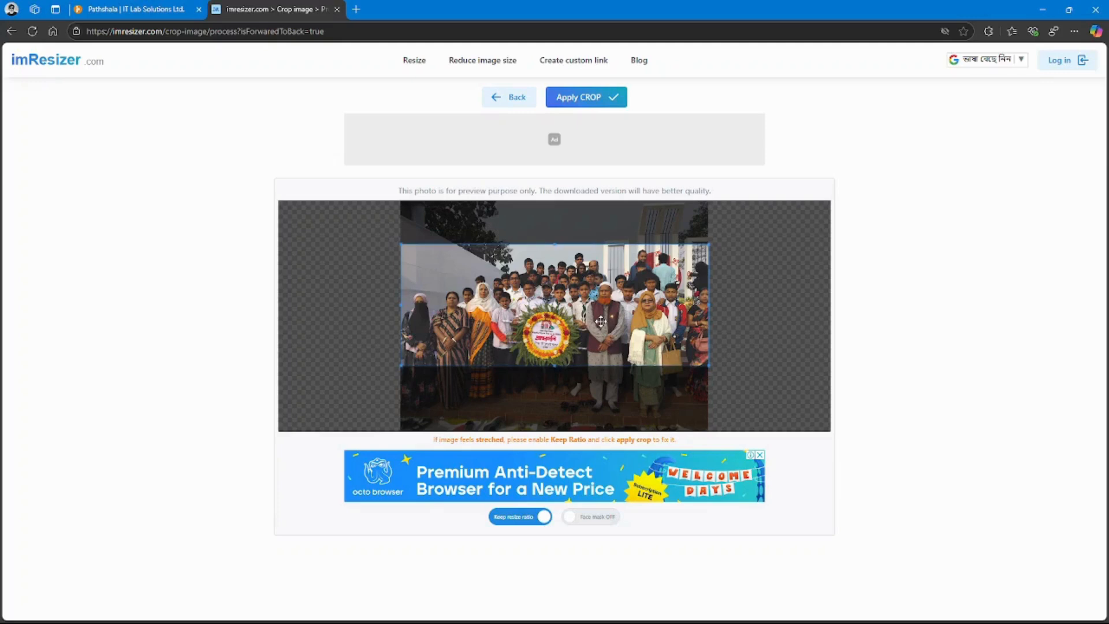
left_click(595, 99)
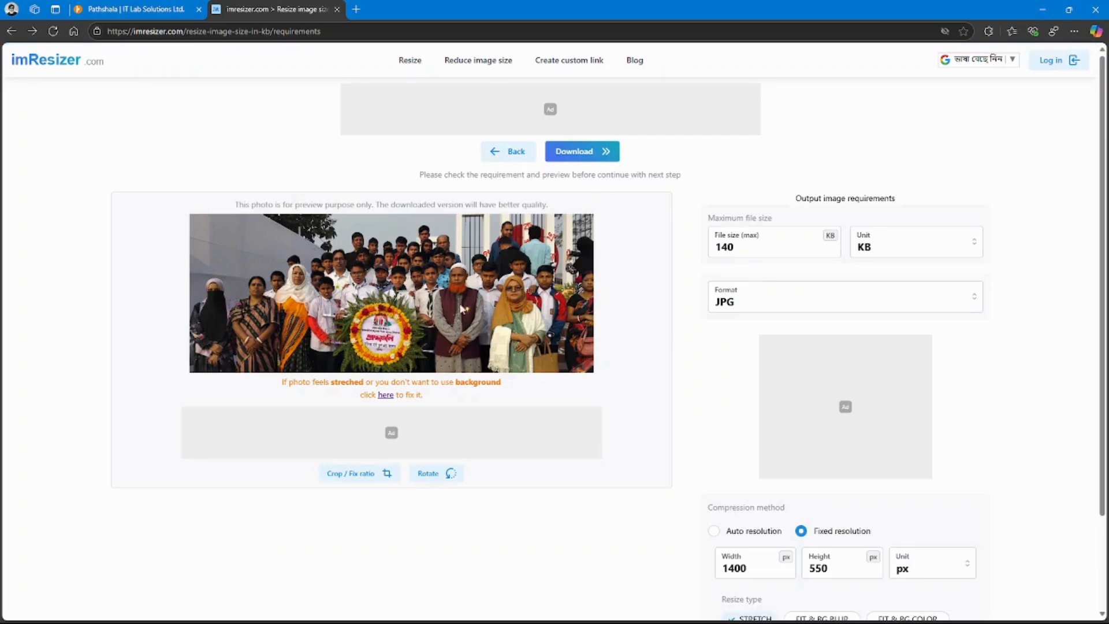
Step: Download the resized banner image and open the file to check its dimensions and size
left_click(595, 157)
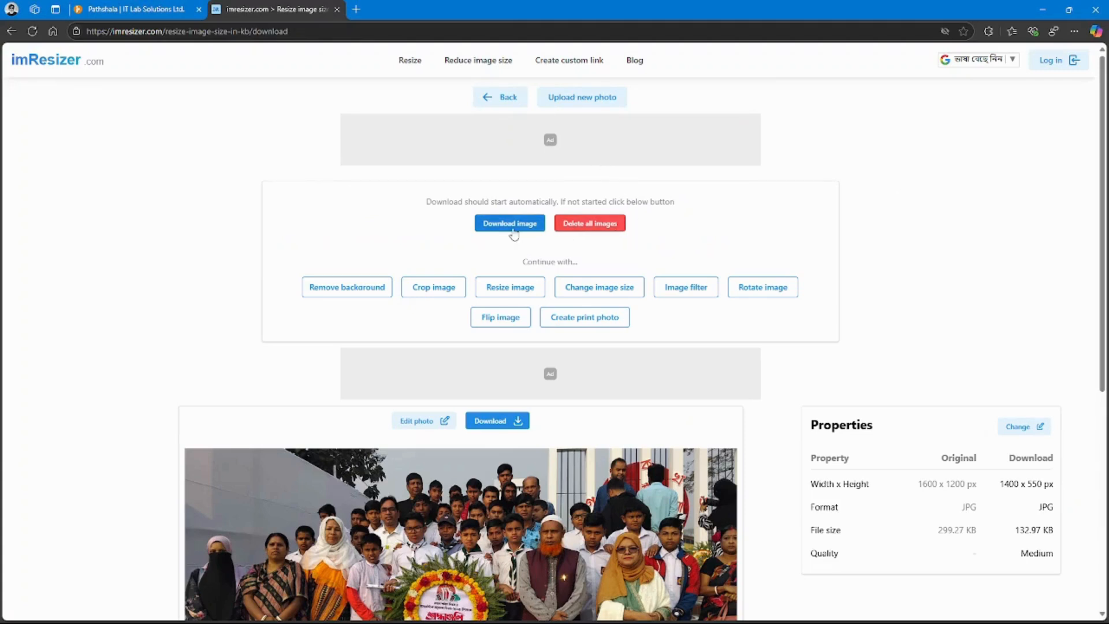
scroll(772, 384, "down", 2)
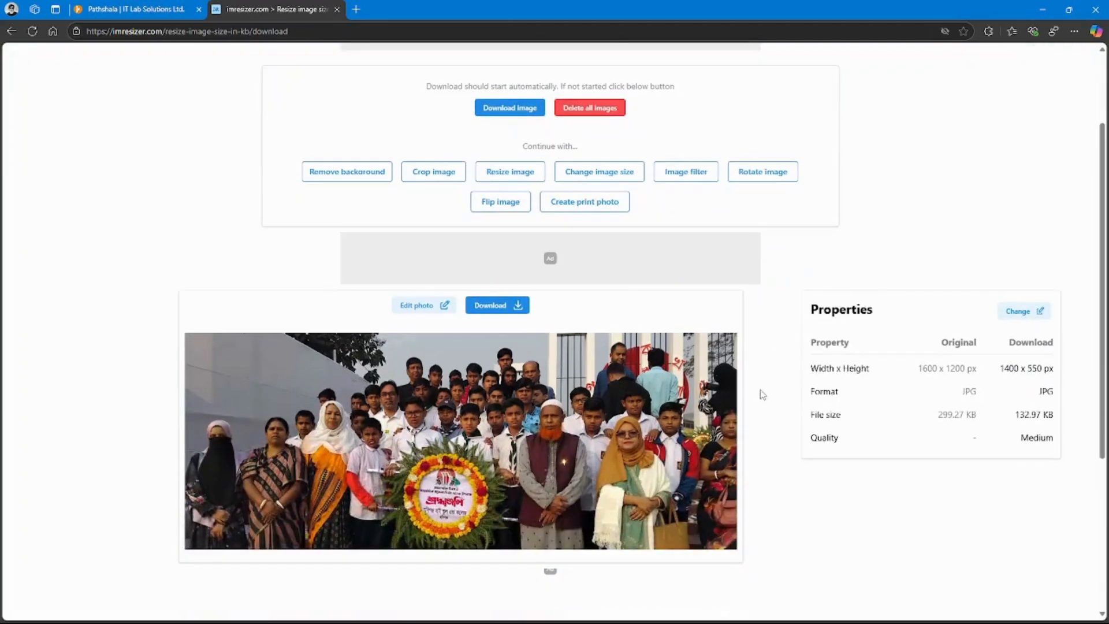
left_click(496, 311)
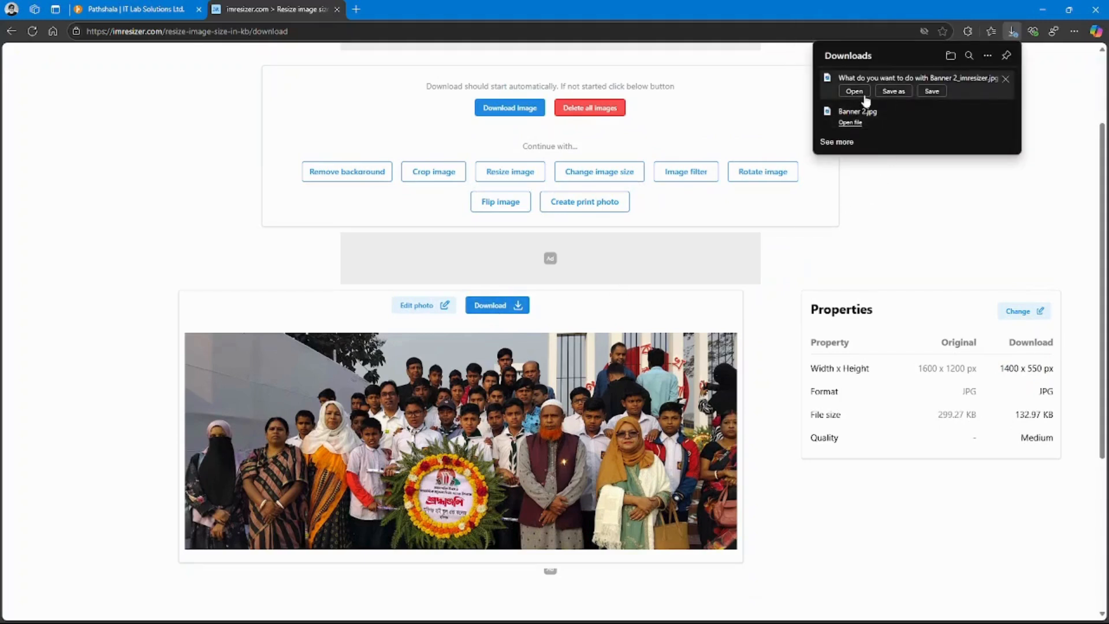
left_click(853, 92)
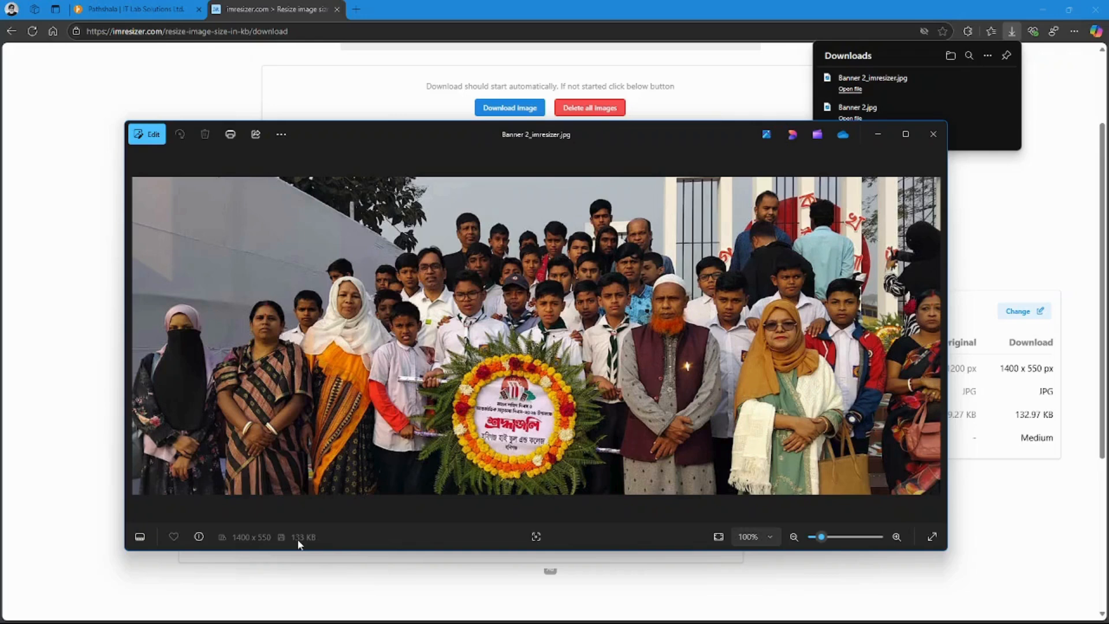
left_click(880, 134)
Step: Return to the Pathshala banner form and attach Banner 2_imresizer.jpg from the Pathshala Images folder as the image
left_click(175, 8)
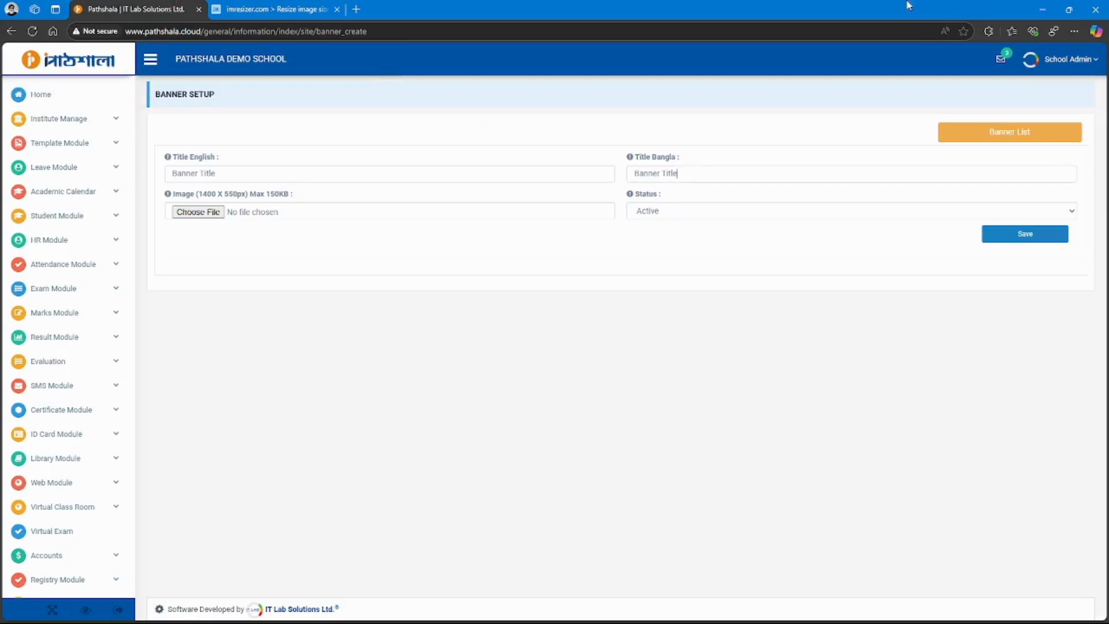
left_click(198, 212)
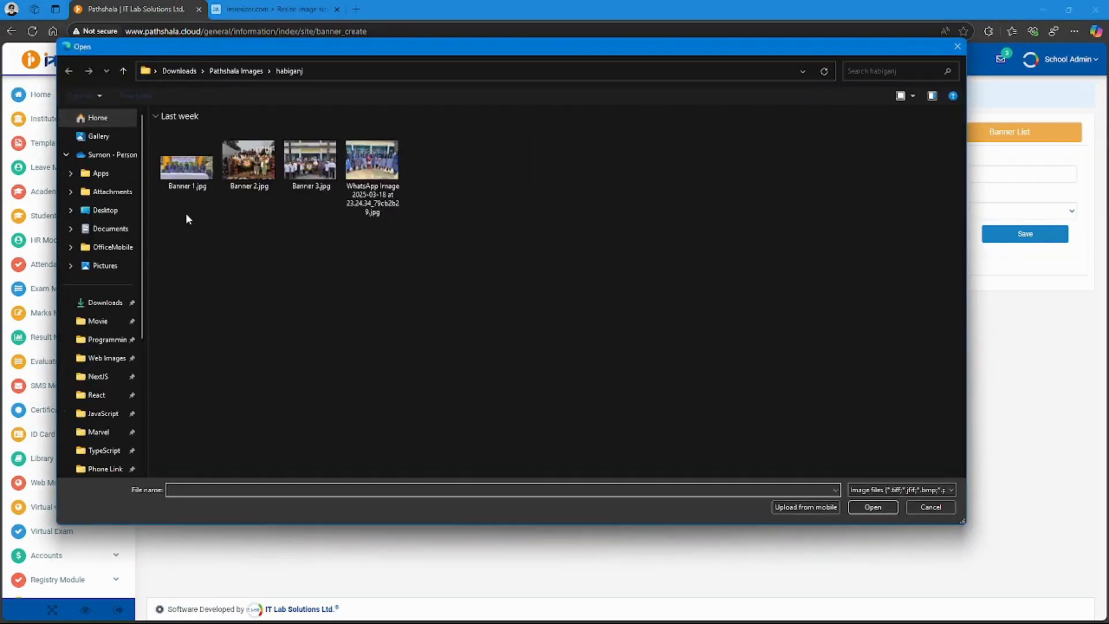
left_click(237, 71)
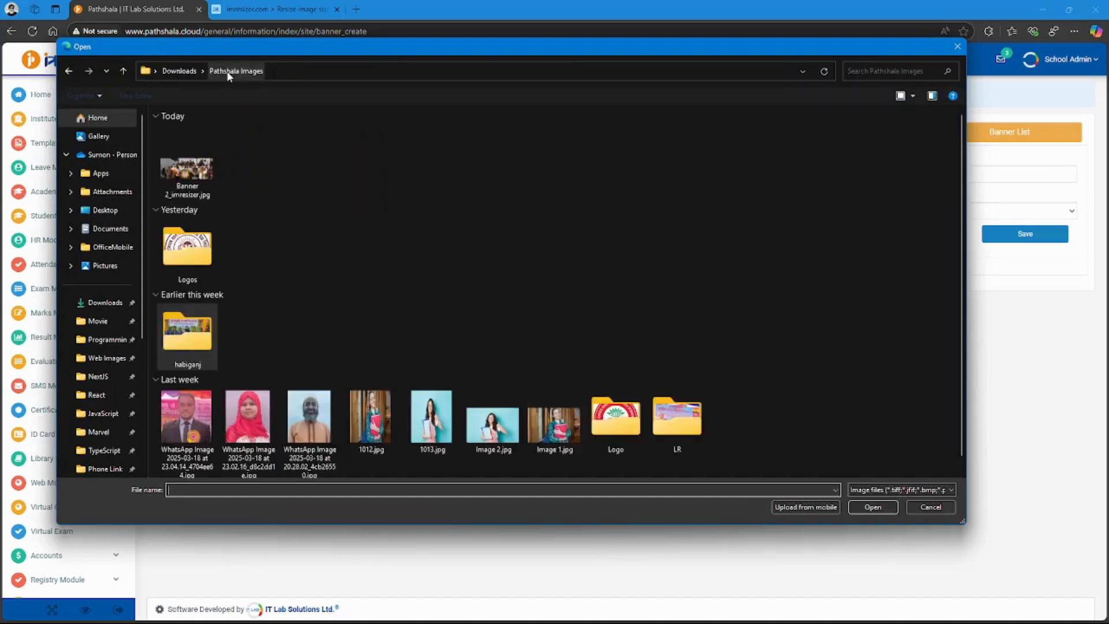
double_click(187, 171)
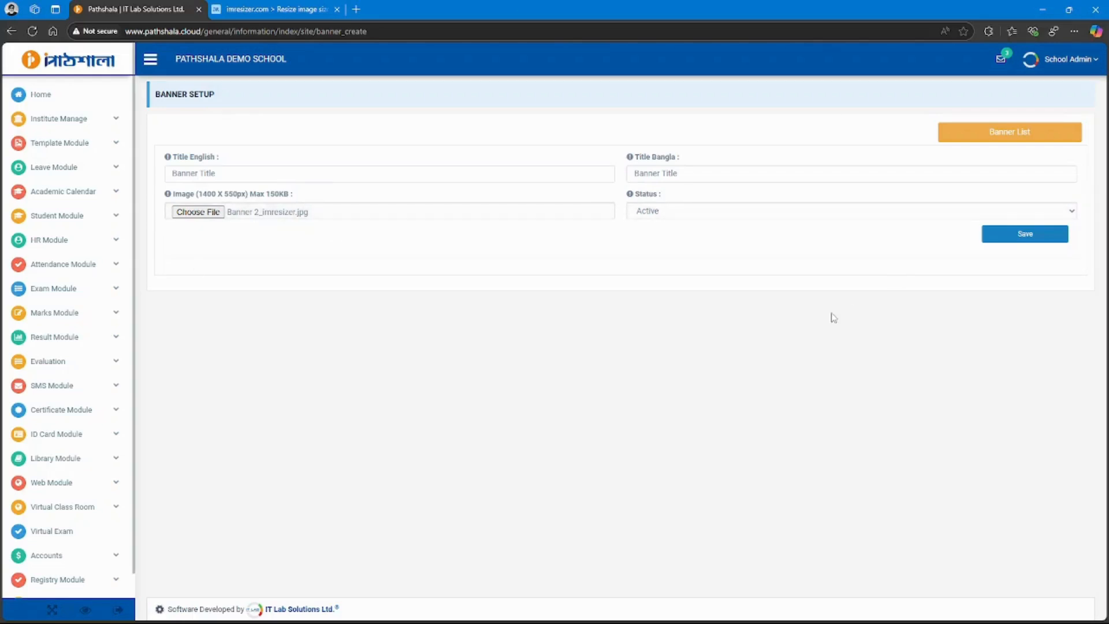
Step: Save the new banner with the status Active
left_click(692, 216)
left_click(695, 217)
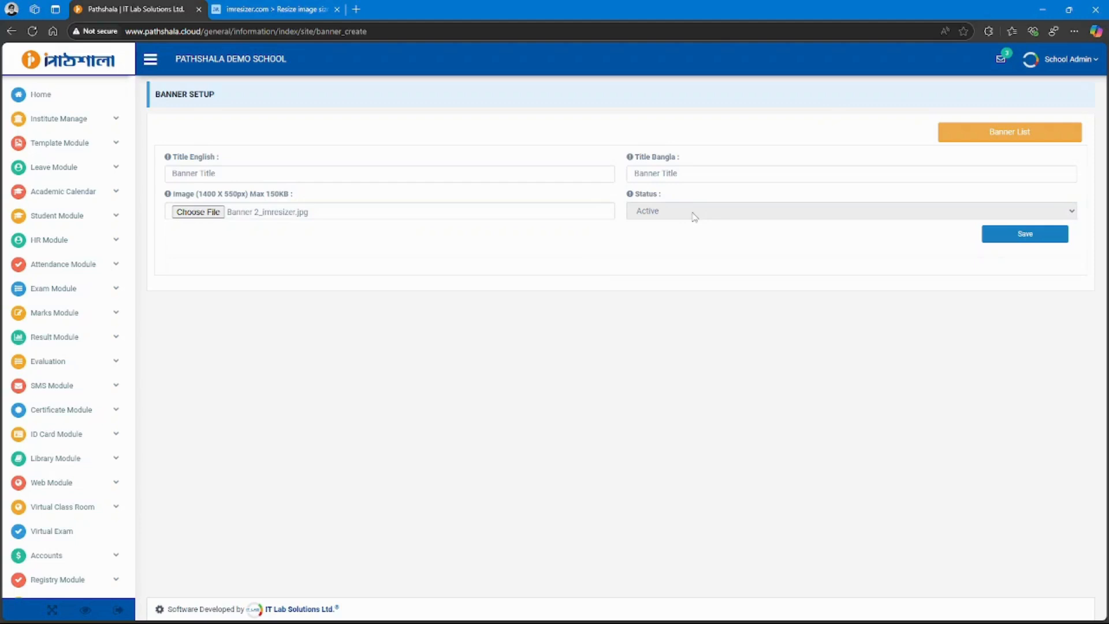
left_click(1033, 238)
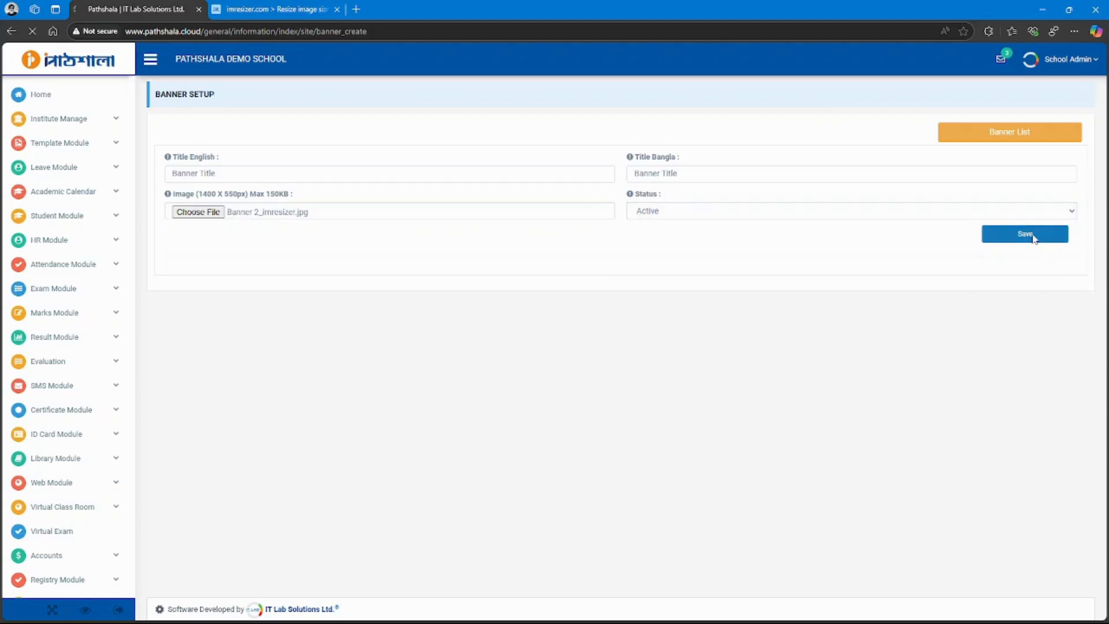